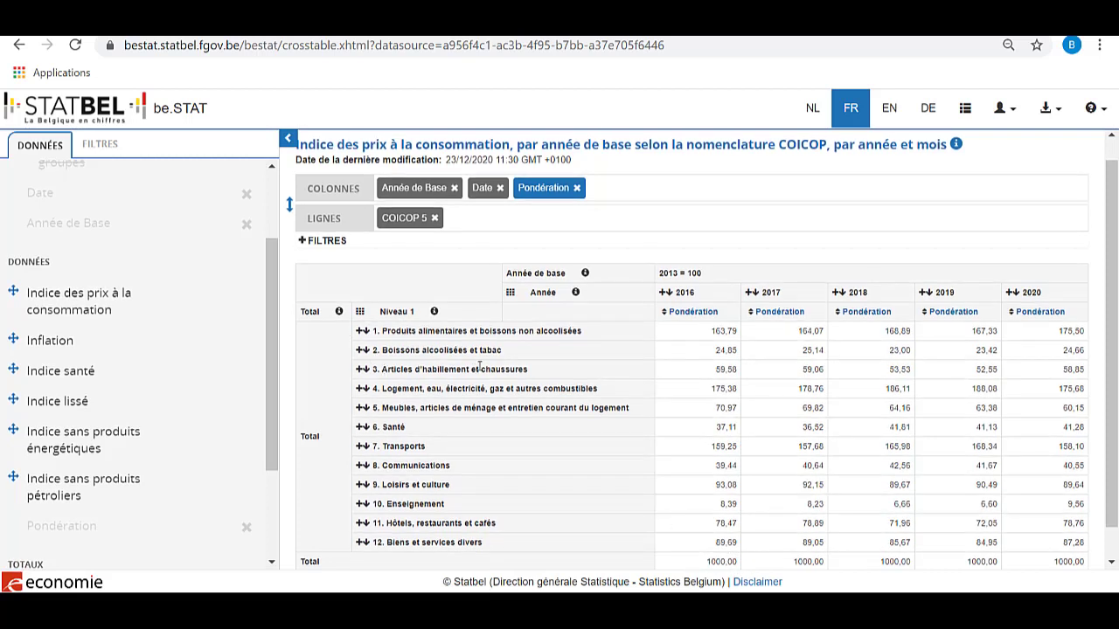
# Expand category "1. Produits alimentaires et boissons non alcoolisées" and its Produits alimentaires group down to level 3
pyautogui.click(362, 332)
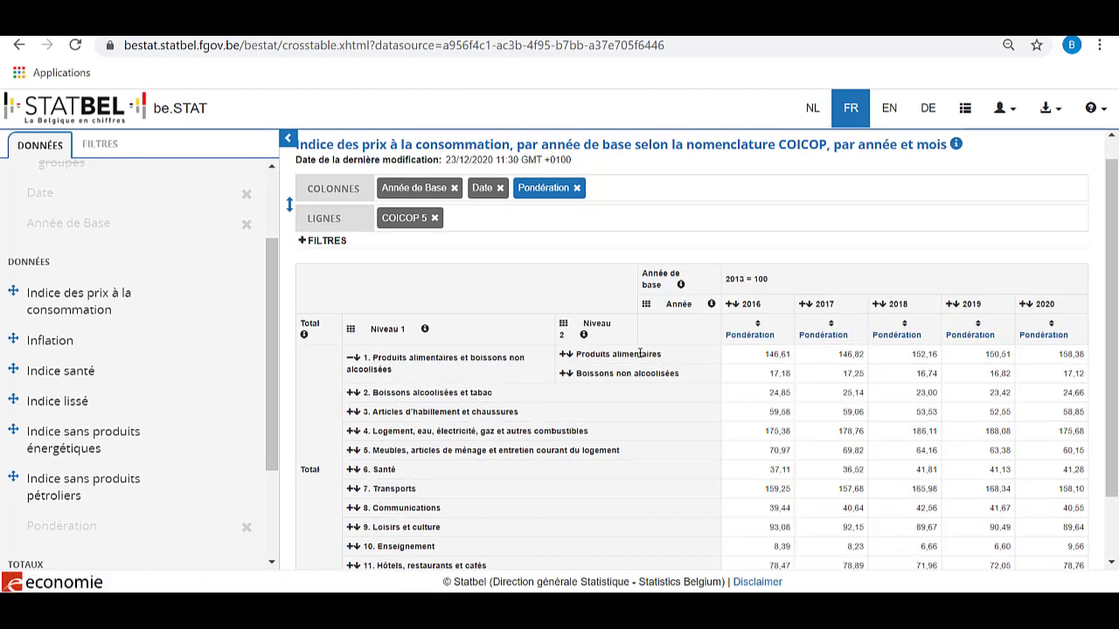
pyautogui.click(562, 357)
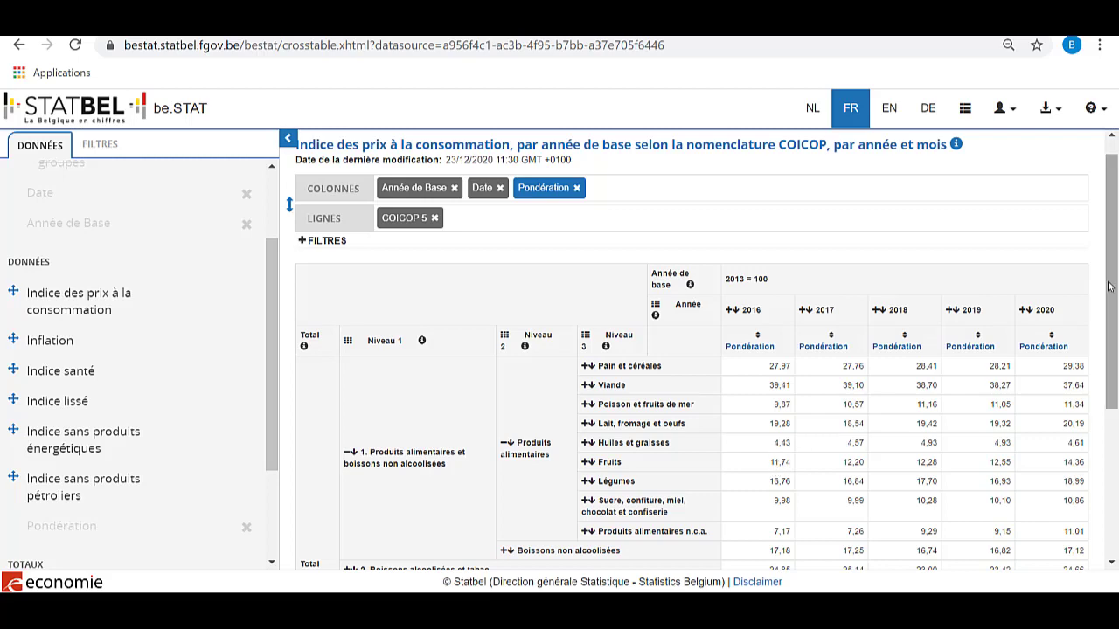
# Expand category "6. Santé" through Services ambulatoires and Services médicaux down to level 4
pyautogui.scroll(-2, 1110, 287)
pyautogui.scroll(-3, 1110, 287)
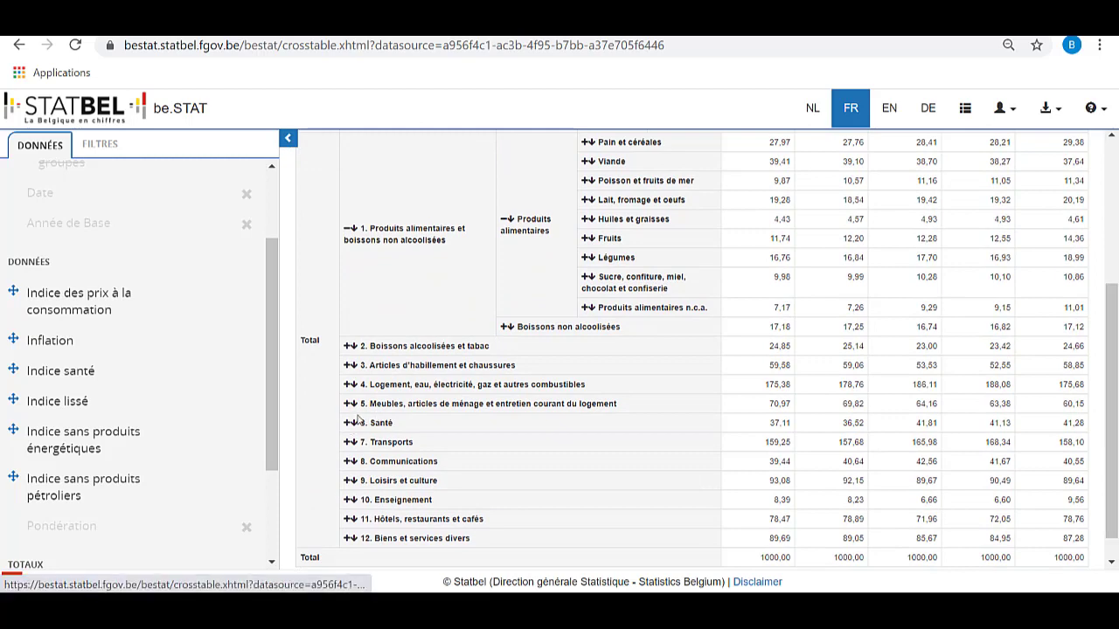
pyautogui.click(350, 423)
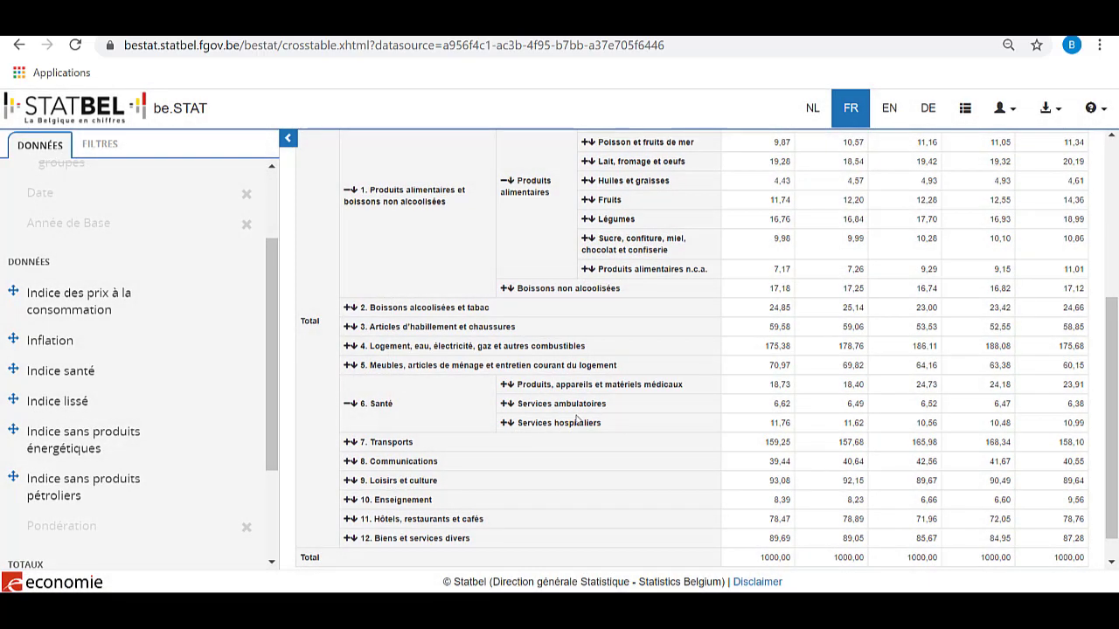
pyautogui.click(505, 404)
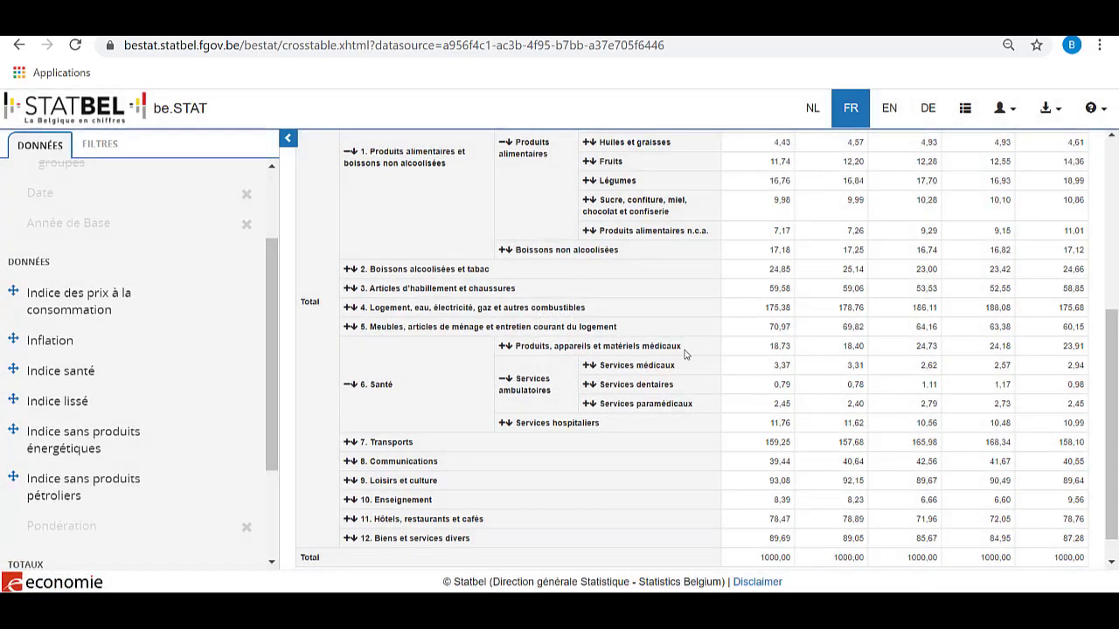
pyautogui.click(586, 367)
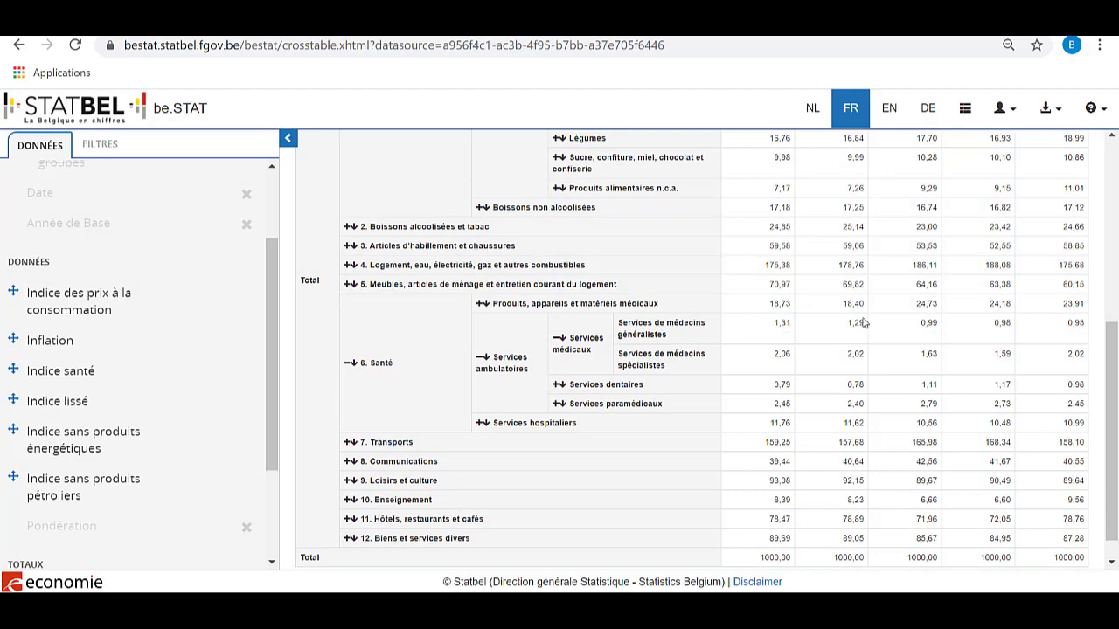
# Review the expanded level headings and weights, and collapse Services médicaux and the other expanded categories back to level 1
pyautogui.moveTo(1110, 360); pyautogui.dragTo(1081, 237)
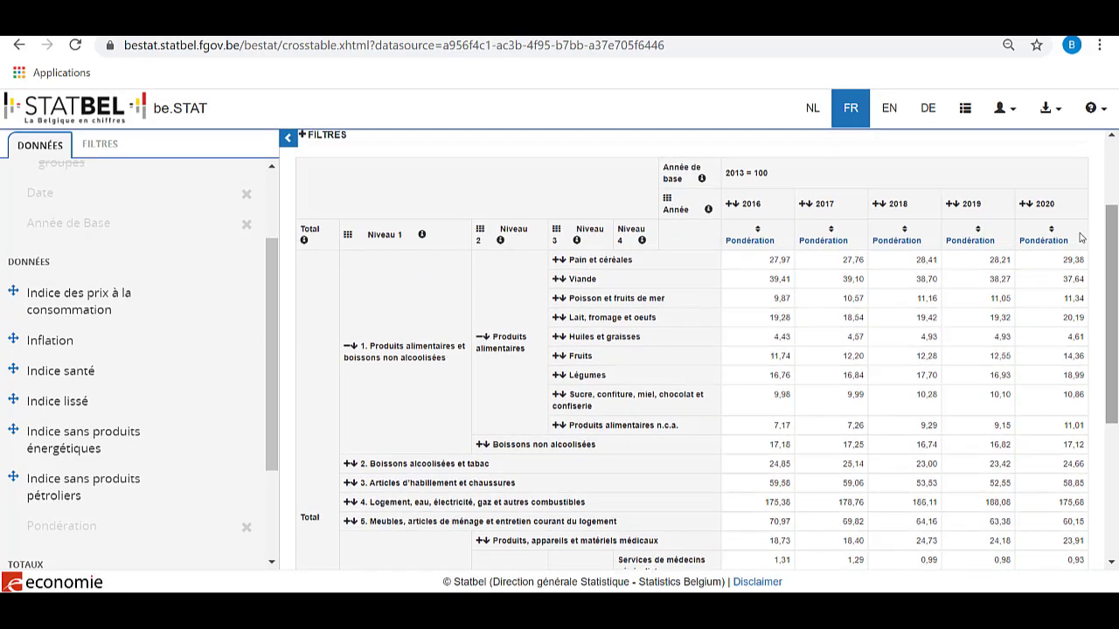
pyautogui.scroll(-1, 1114, 231)
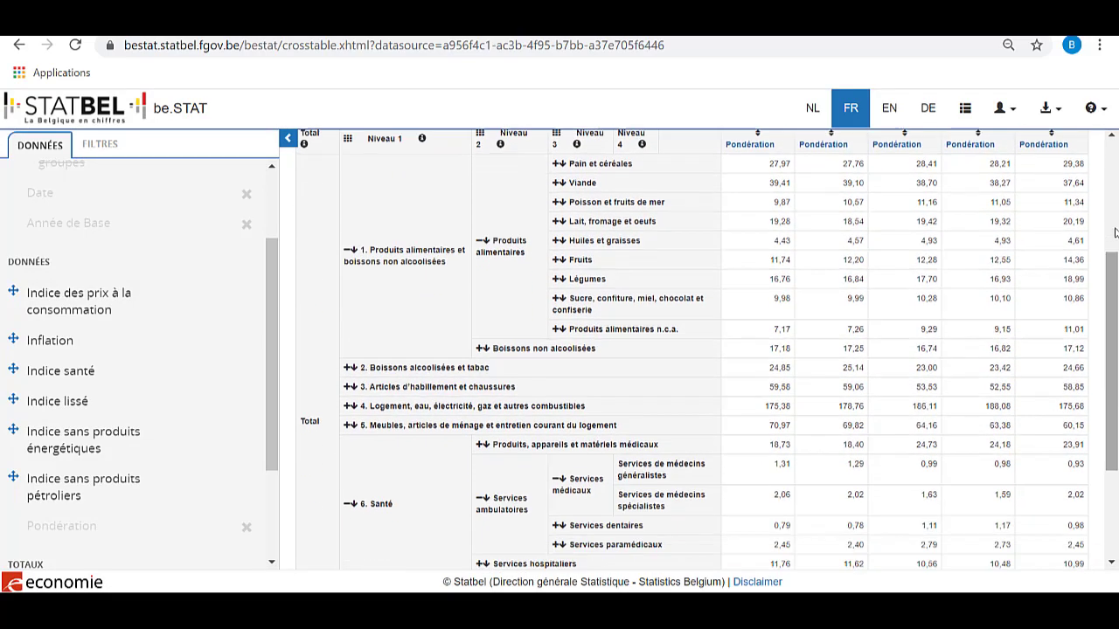
pyautogui.scroll(-2, 1115, 232)
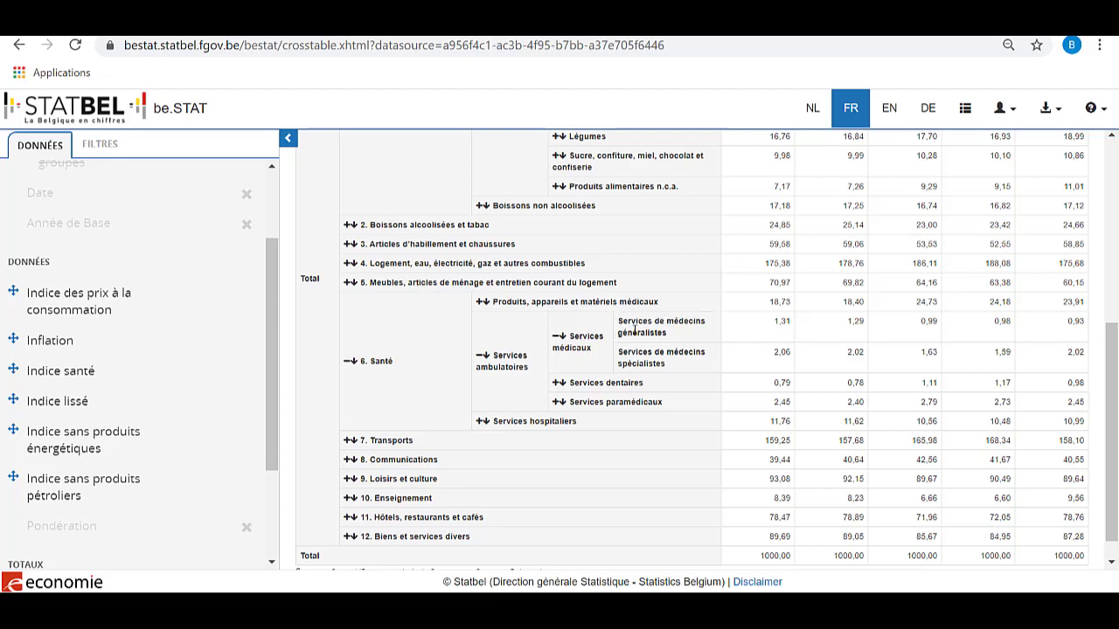
pyautogui.click(555, 340)
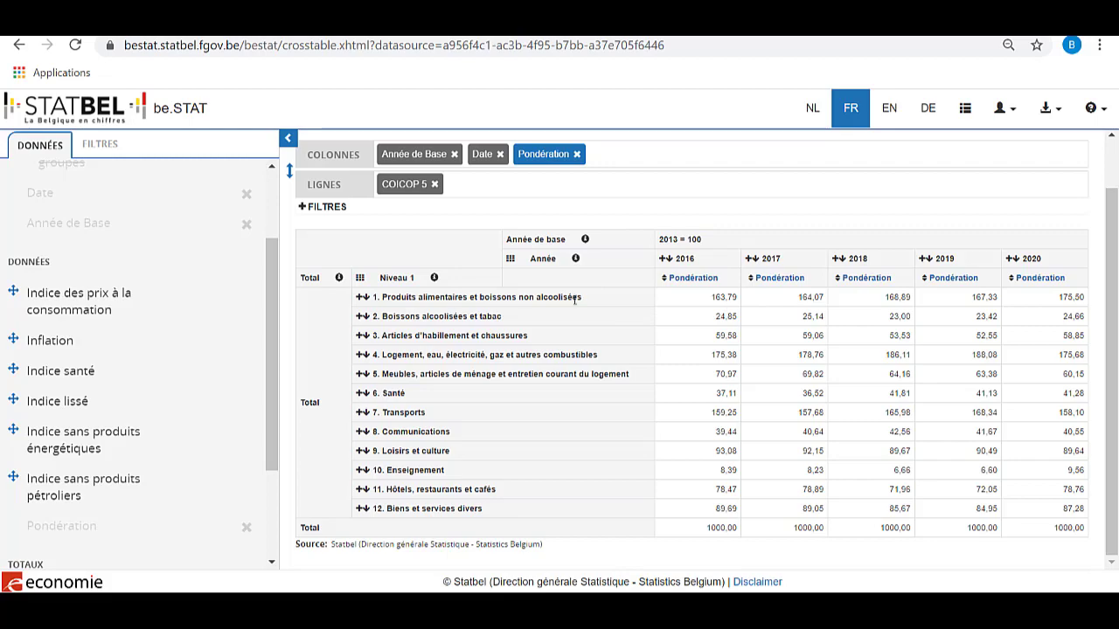
# Expand the food and non-alcoholic drinks category again, showing the level 3 groups under Produits alimentaires
pyautogui.click(361, 297)
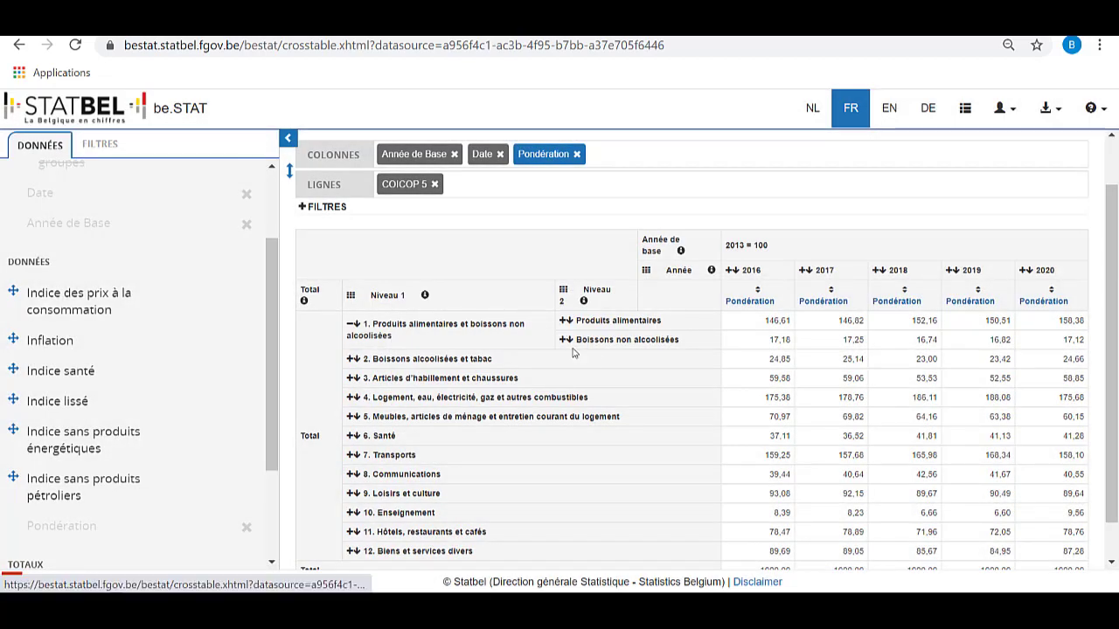
pyautogui.click(566, 321)
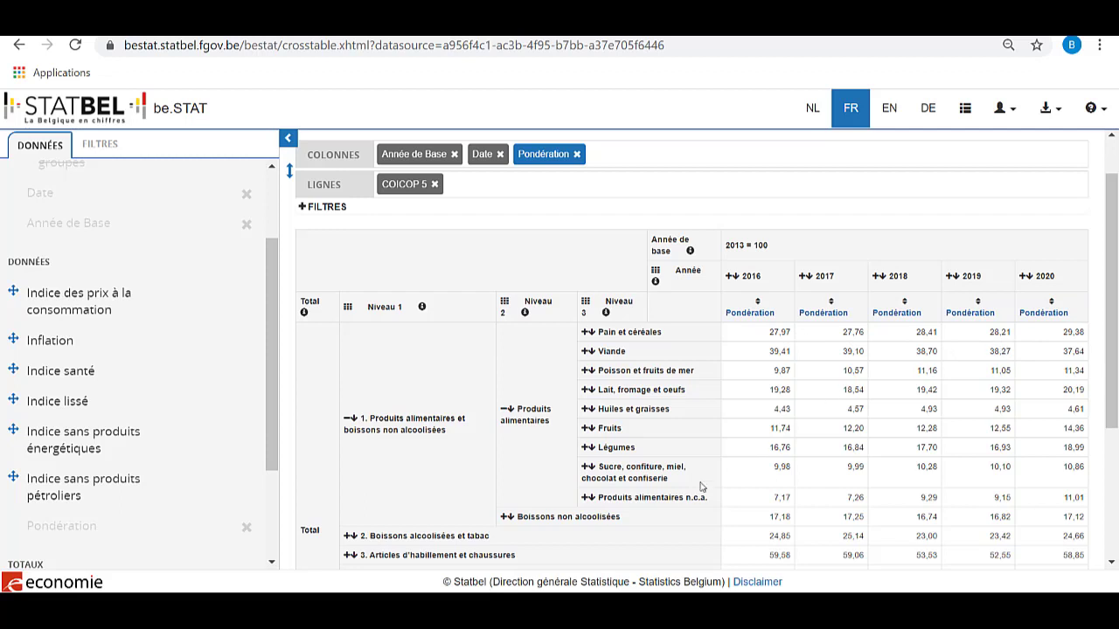
# Expand category "2. Boissons alcoolisées et tabac" to view its level 2 weights and collapse it again
pyautogui.scroll(-1, 699, 487)
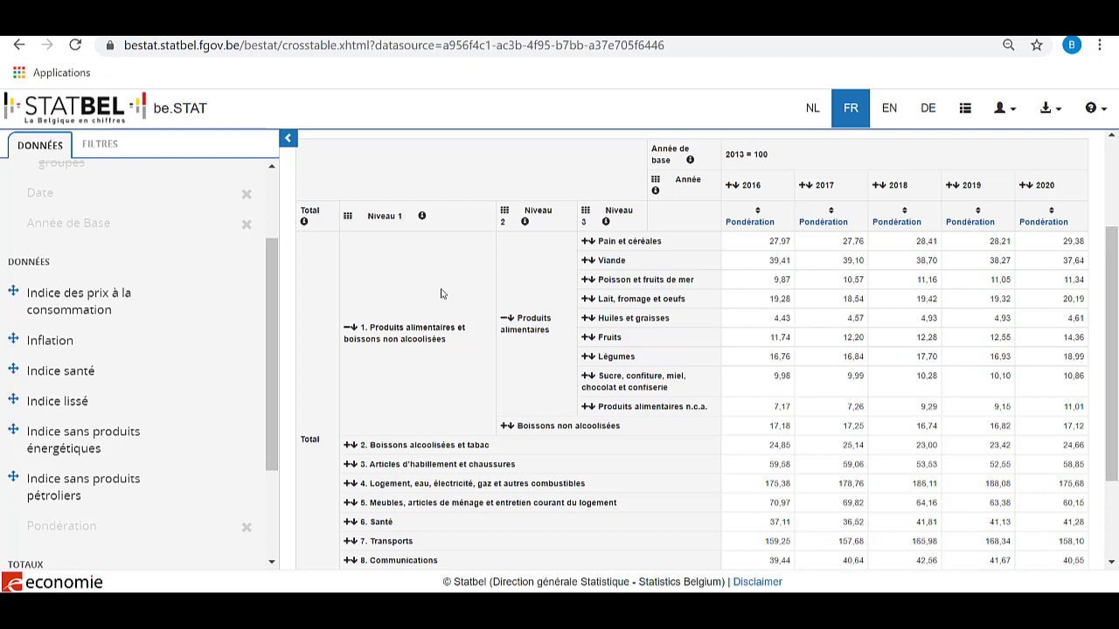
pyautogui.click(349, 448)
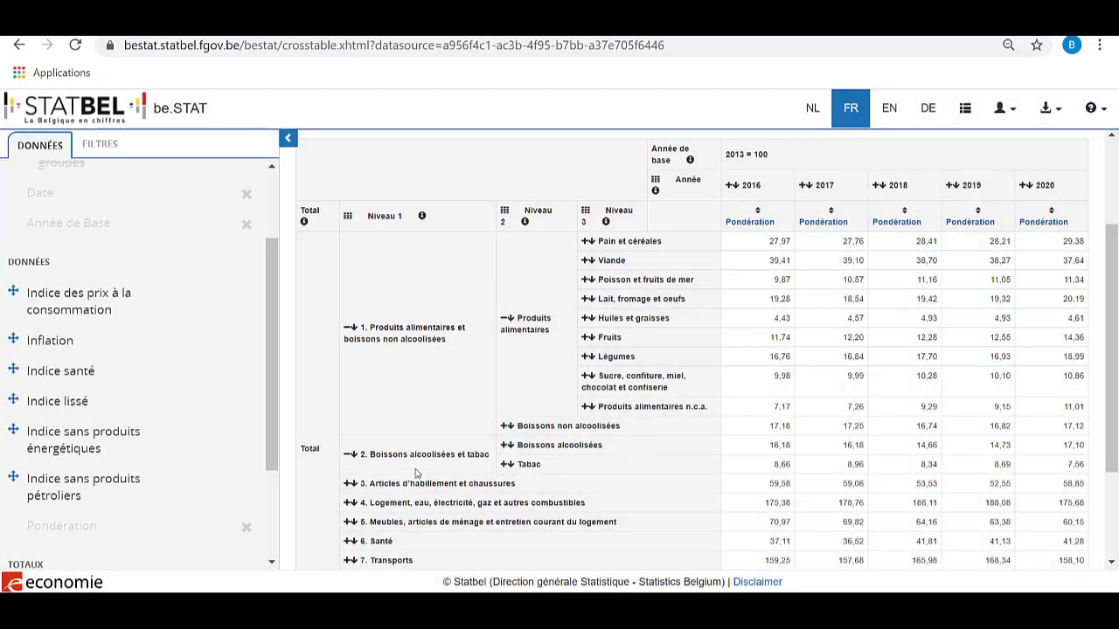
pyautogui.click(349, 454)
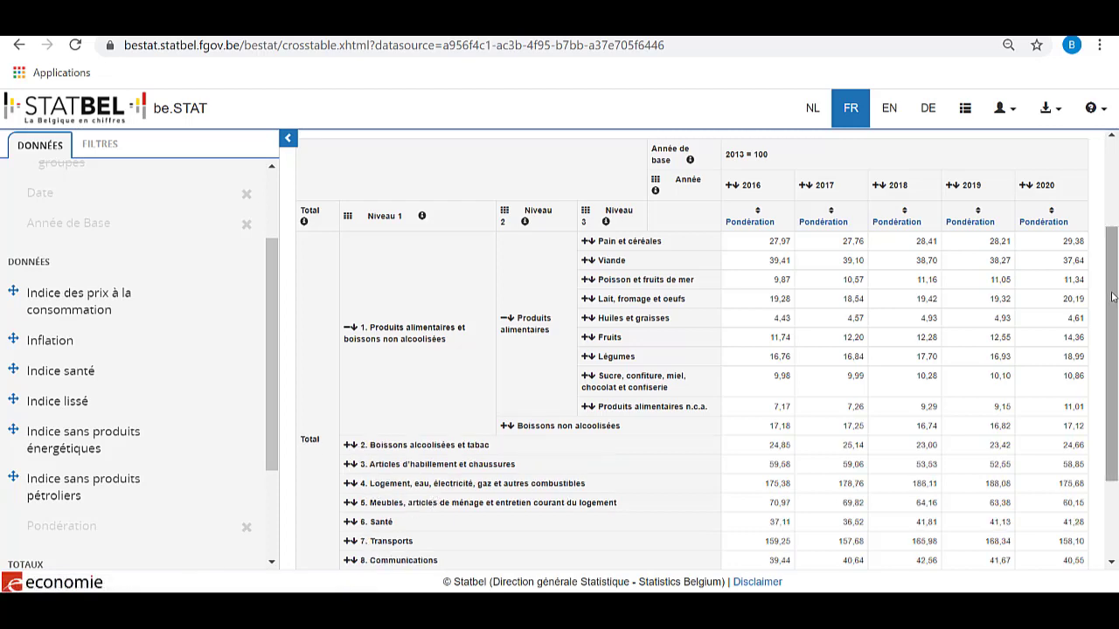
# Expand category "7. Transports" to view the weights of its level 2 groups
pyautogui.scroll(-3, 1111, 298)
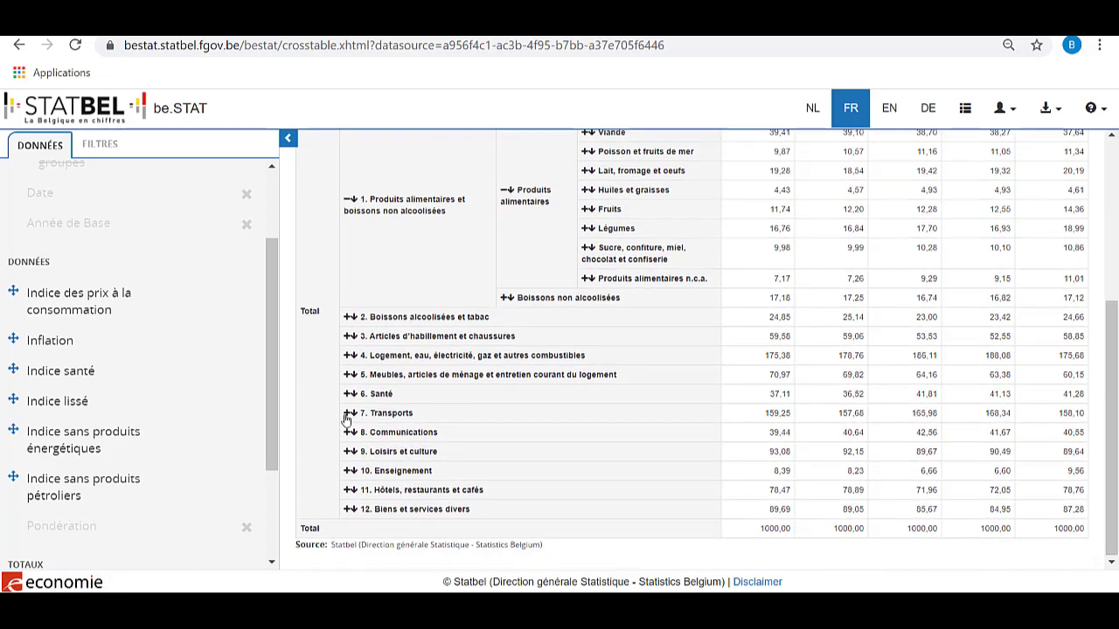
pyautogui.click(349, 414)
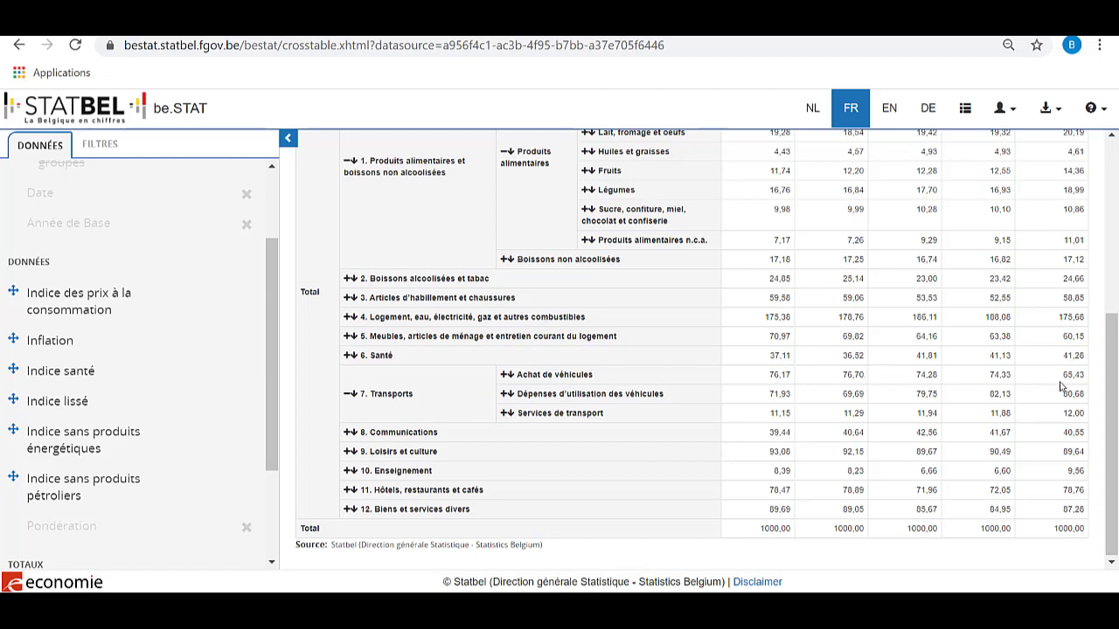
# Replace the Pondération measure in the table columns with Indice des prix à la consommation and Inflation
pyautogui.scroll(5, 1056, 385)
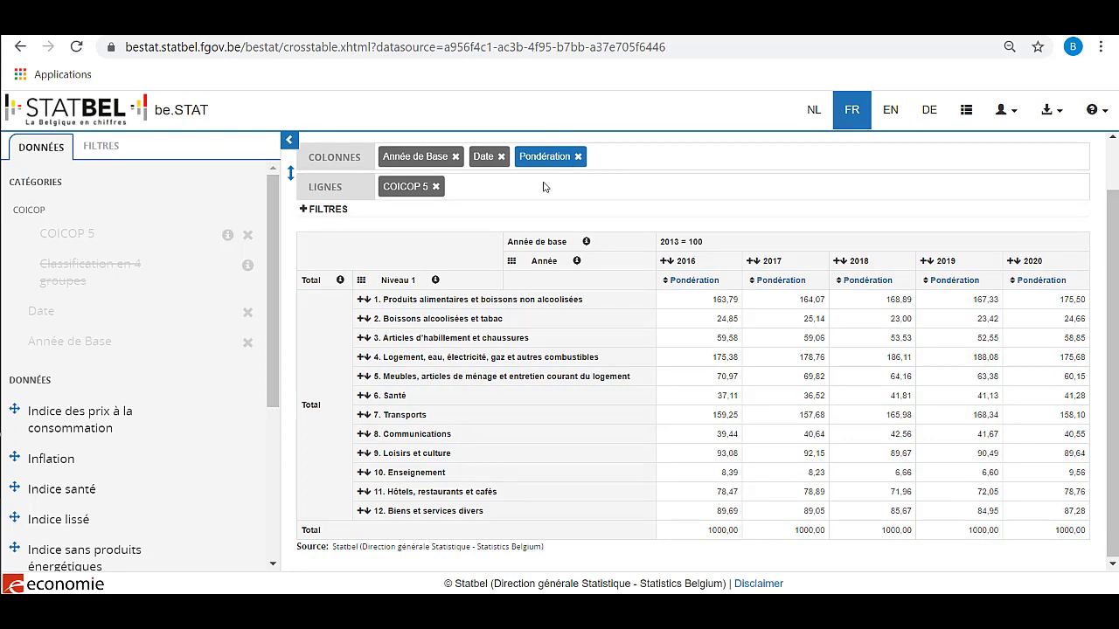
pyautogui.click(576, 157)
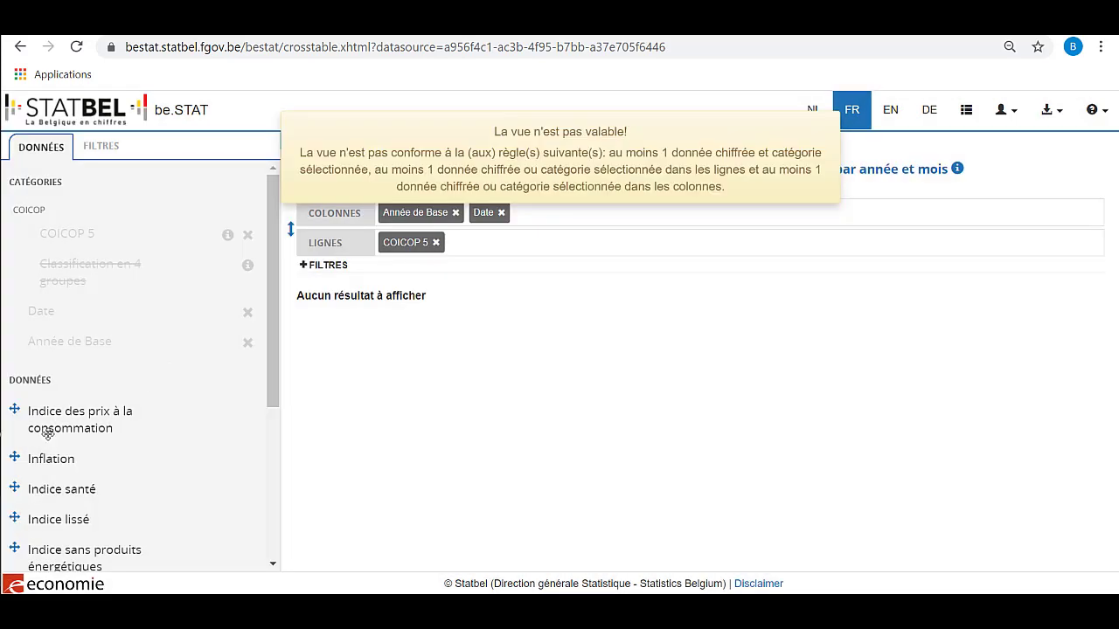
pyautogui.moveTo(48, 430); pyautogui.dragTo(546, 217)
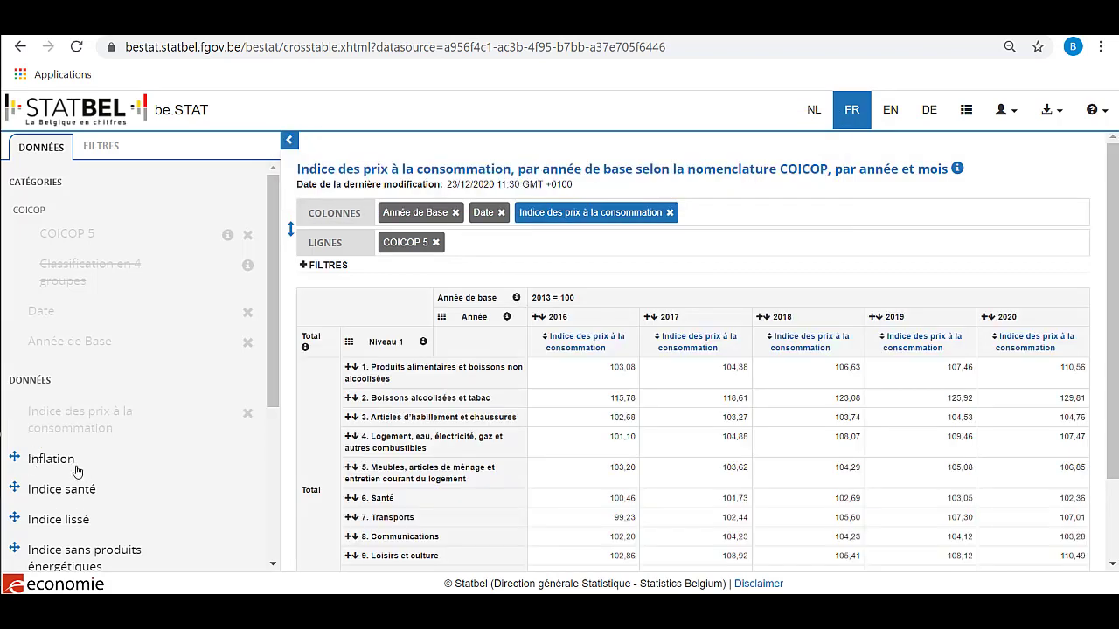
pyautogui.moveTo(46, 461); pyautogui.dragTo(718, 215)
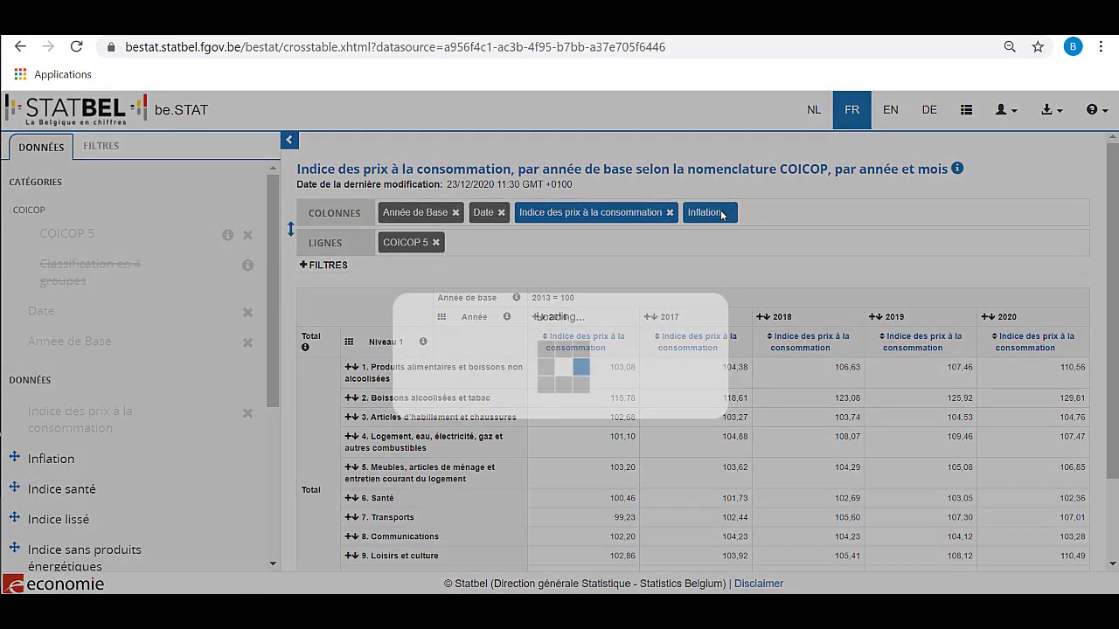
# Examine the yearly consumer price index and inflation from 2016 to 2020 for all COICOP categories and the total row
pyautogui.scroll(-2, 1071, 270)
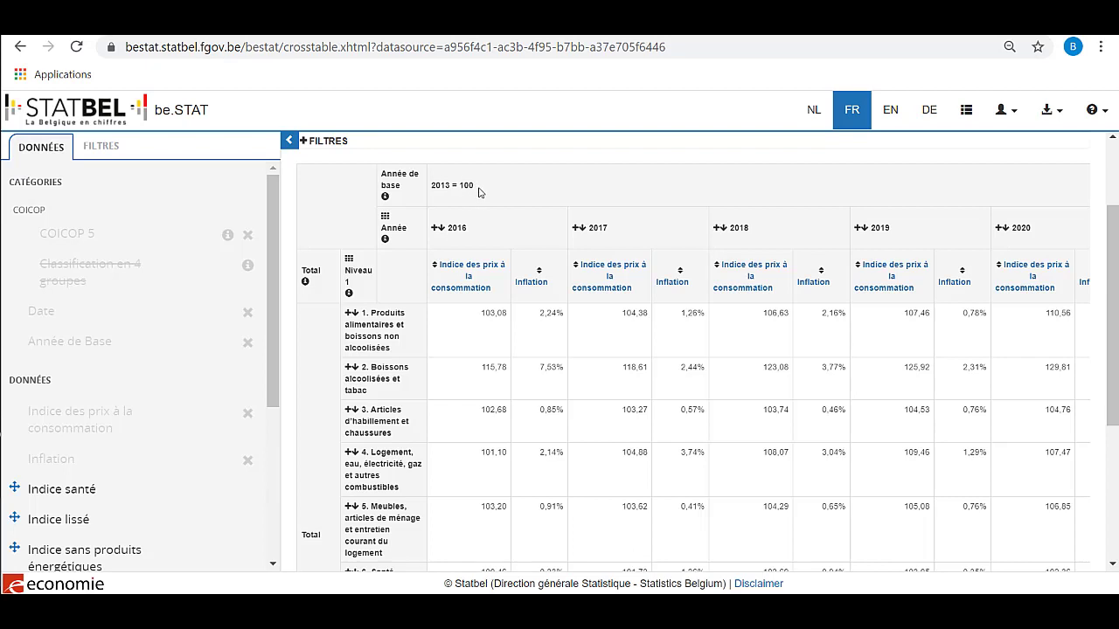
pyautogui.scroll(-3, 1113, 233)
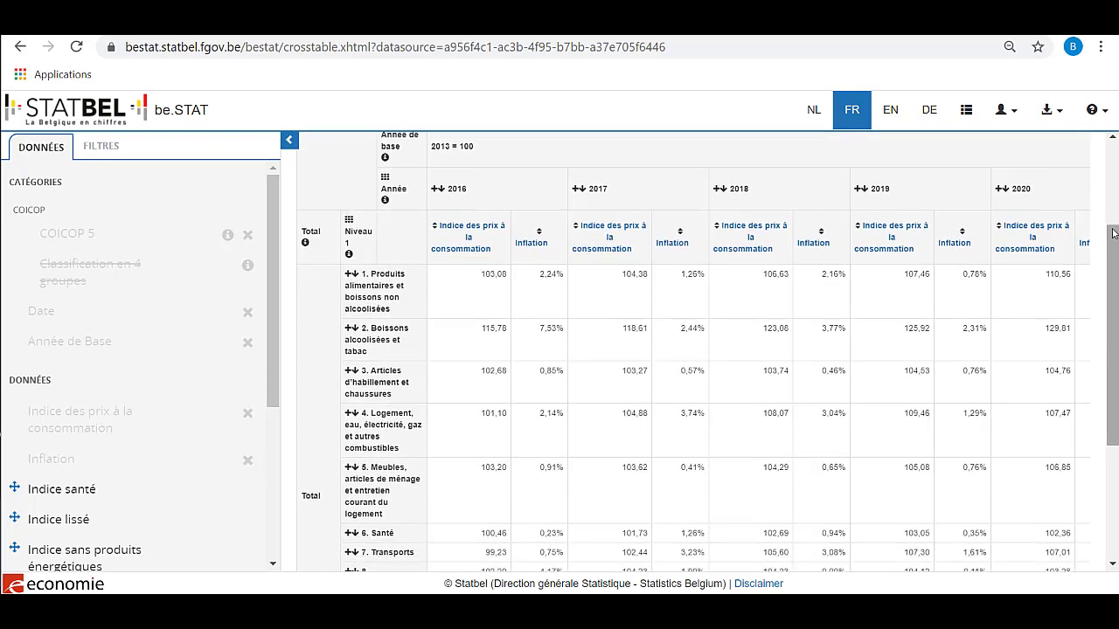
pyautogui.scroll(-1, 1113, 233)
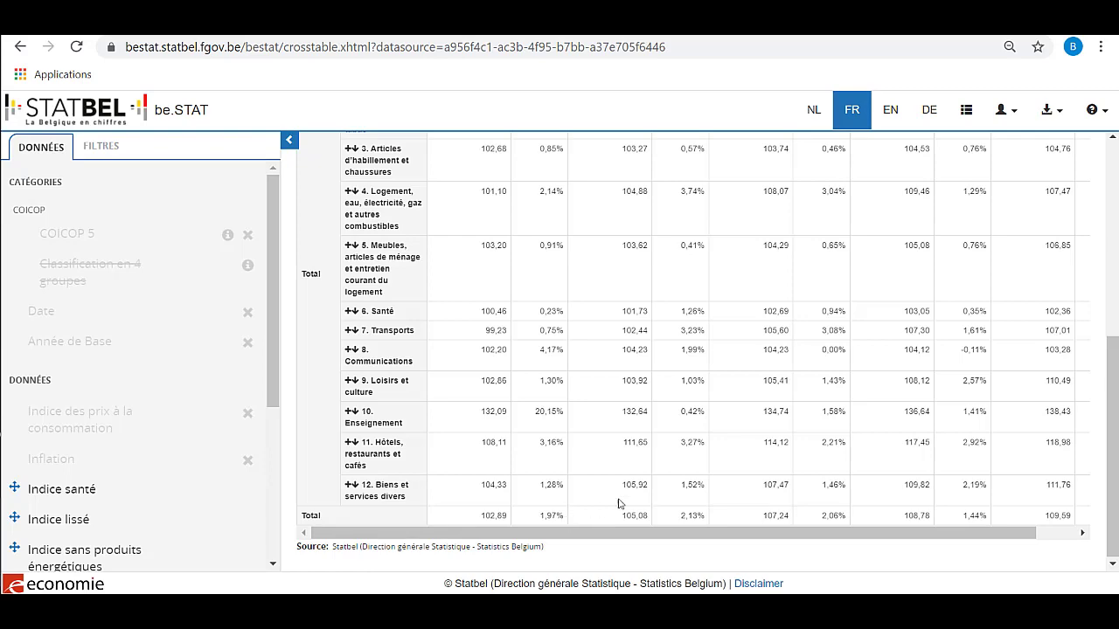
pyautogui.scroll(2, 1108, 399)
pyautogui.scroll(2, 1108, 399)
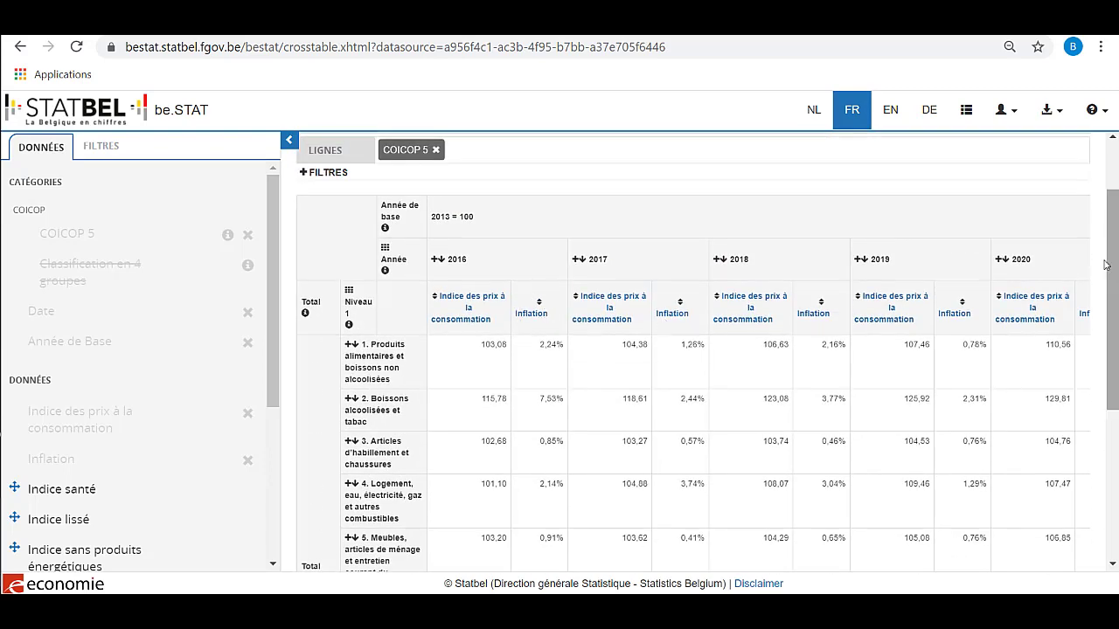
pyautogui.scroll(-3, 1109, 266)
pyautogui.scroll(-2, 1109, 265)
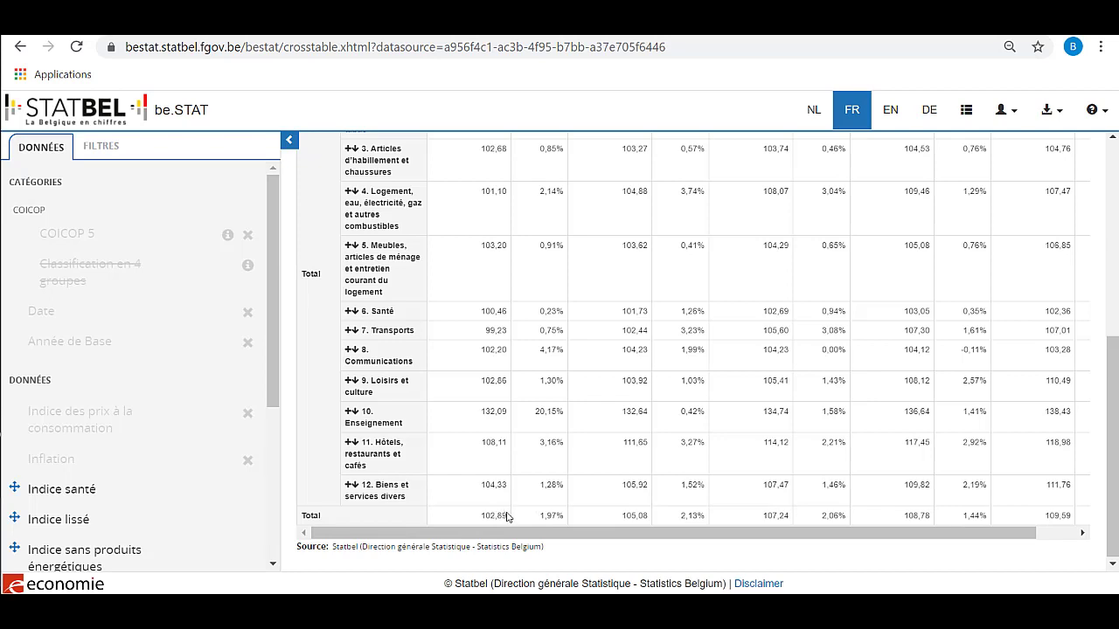
pyautogui.moveTo(546, 537); pyautogui.dragTo(612, 535)
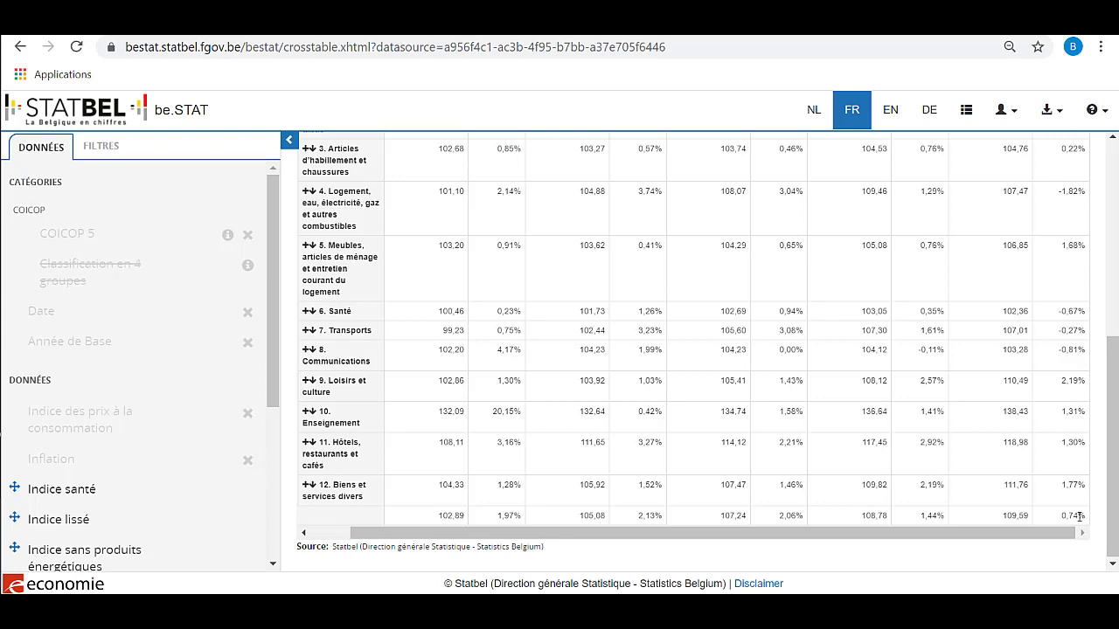
pyautogui.scroll(2, 1112, 459)
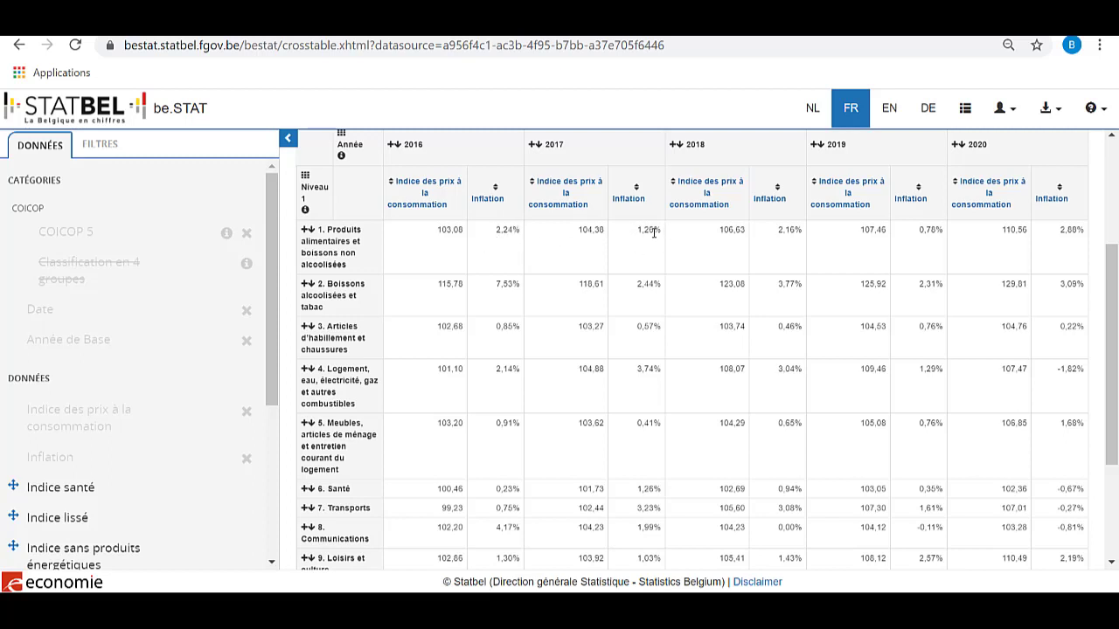
pyautogui.scroll(2, 1108, 312)
pyautogui.scroll(2, 1108, 312)
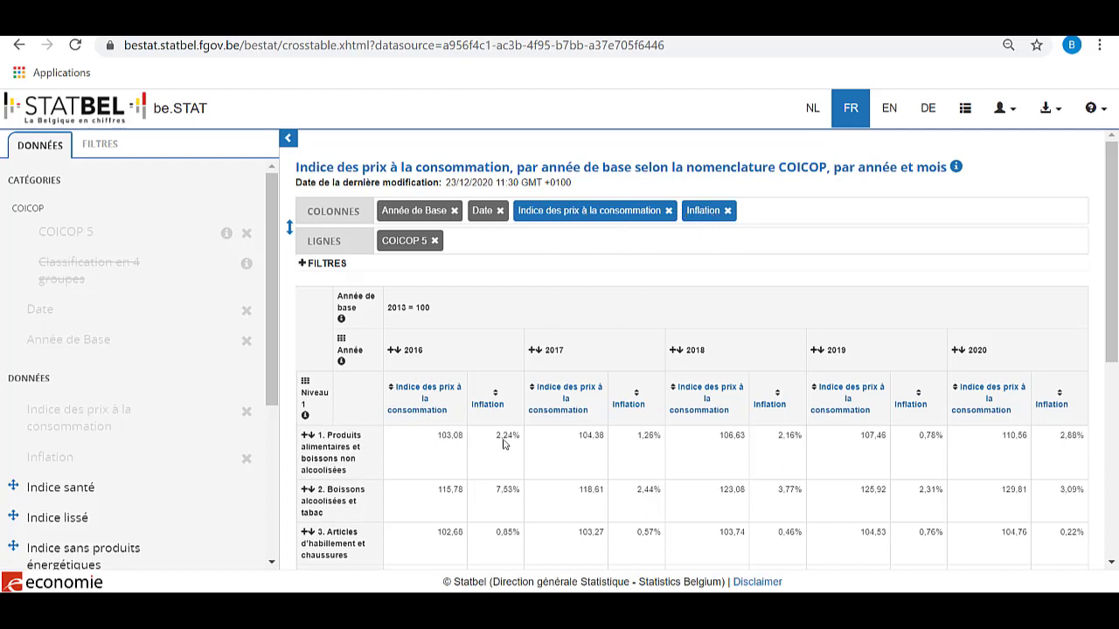
pyautogui.scroll(-4, 1114, 255)
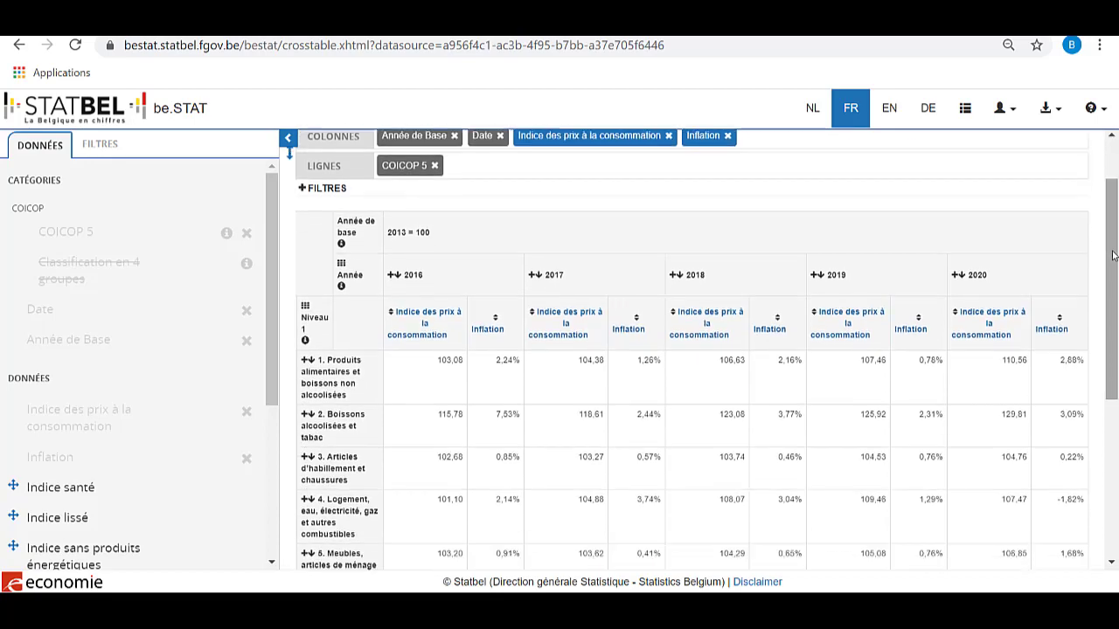